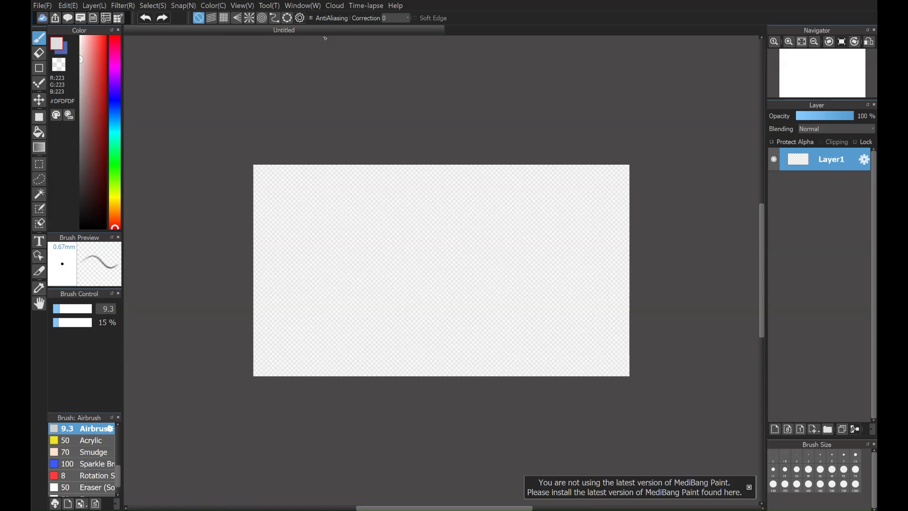
- Open the manga page image as a new document and add an empty layer above it
{"action": "left_click_drag", "start_coordinate": [325, 38], "coordinate": [308, 37]}
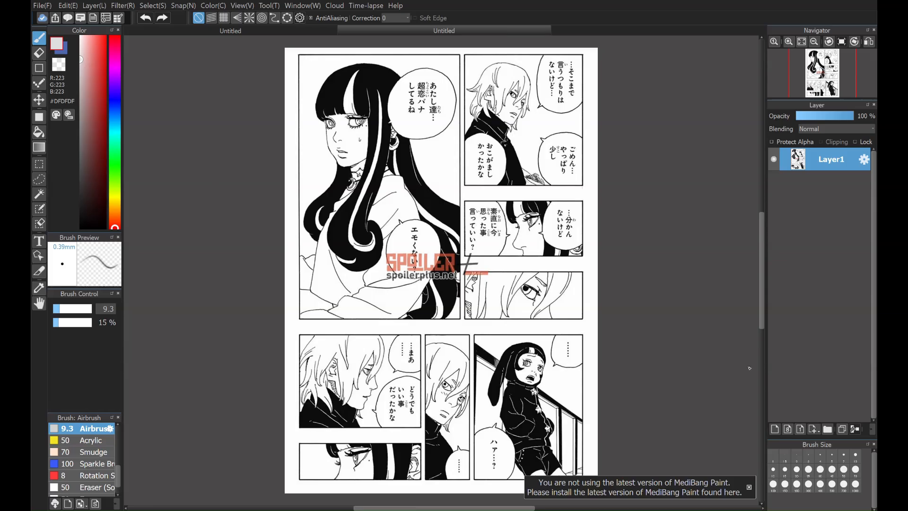
{"action": "left_click", "coordinate": [775, 429]}
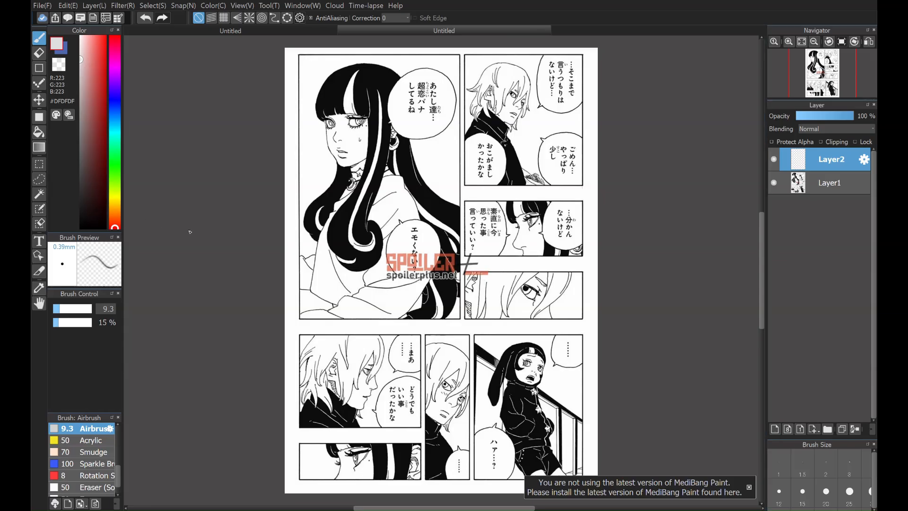
- Start a text object in the top speech bubble of the blond character's first panel and reduce the text size to 4 pt
{"action": "left_click", "coordinate": [40, 242]}
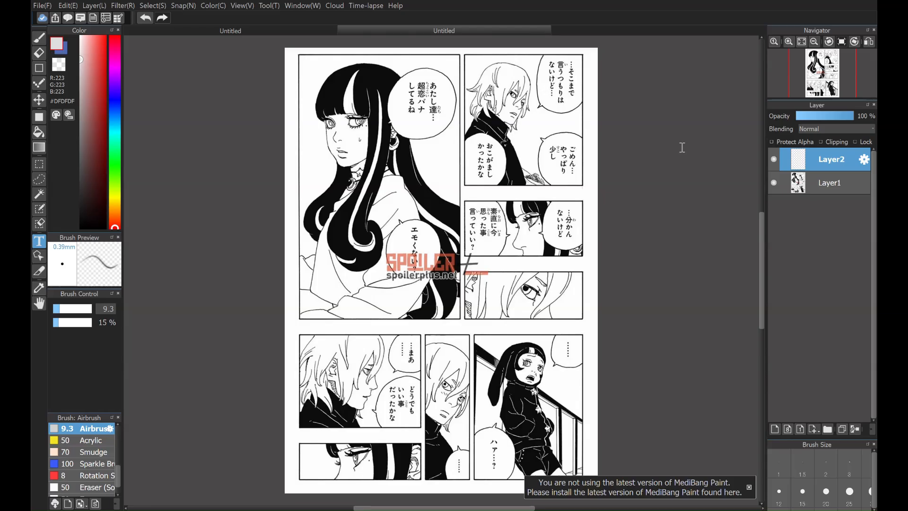
{"action": "left_click", "coordinate": [546, 66]}
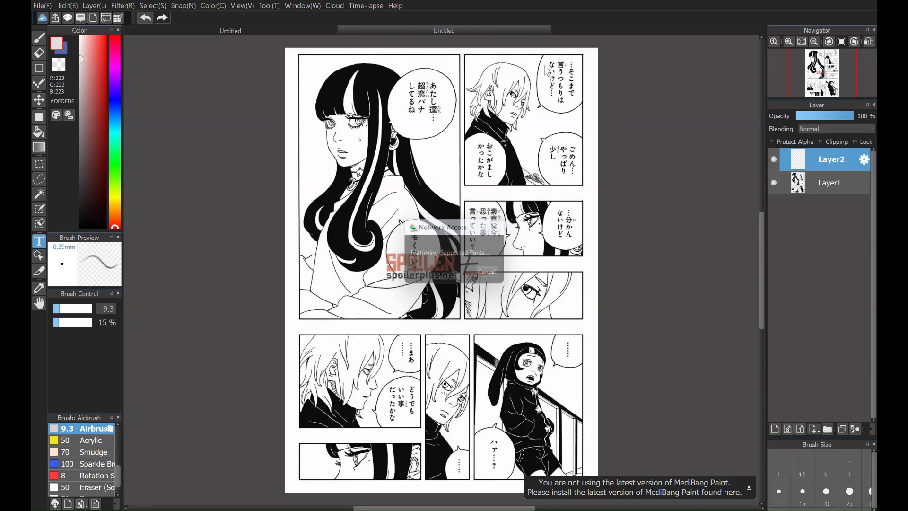
{"action": "left_click_drag", "start_coordinate": [212, 352], "coordinate": [316, 205]}
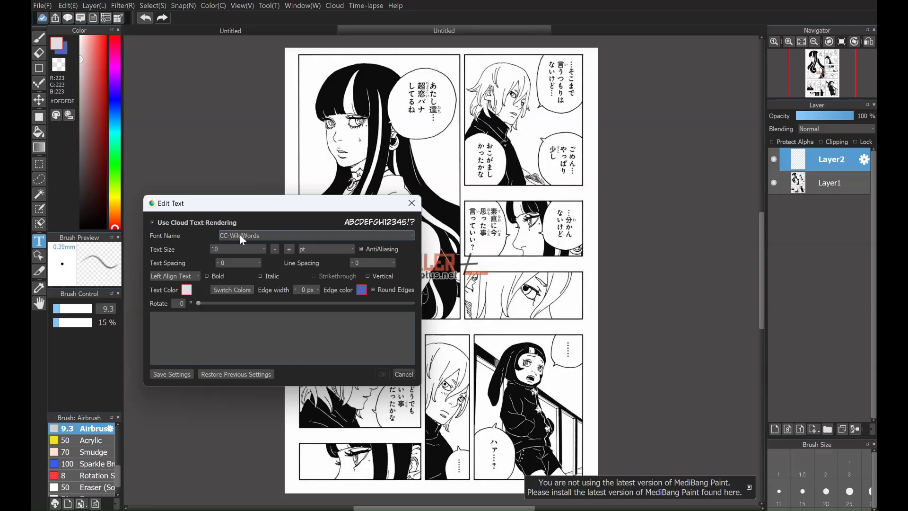
{"action": "left_click", "coordinate": [275, 249]}
{"action": "left_click", "coordinate": [274, 251]}
{"action": "left_click", "coordinate": [274, 250]}
{"action": "left_click", "coordinate": [274, 250]}
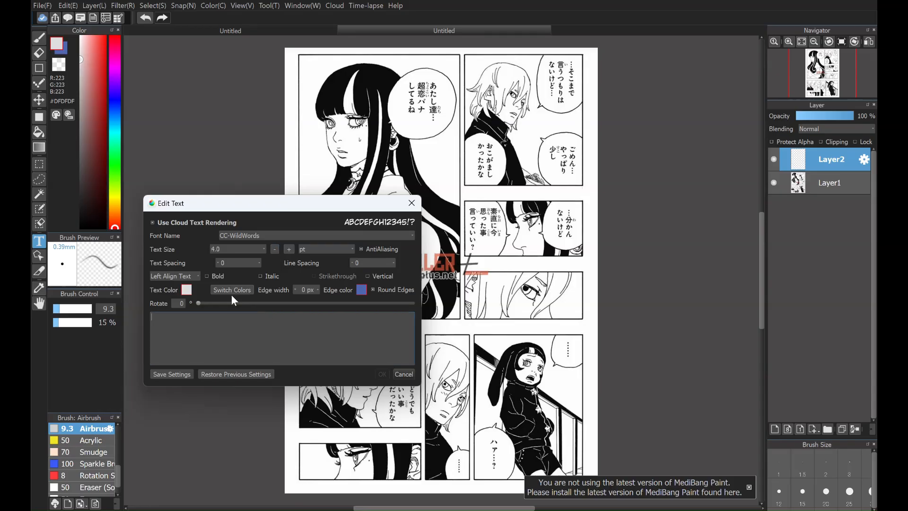
- Change the text color to #111111 and enter "hi" at 3.5 pt as the bubble's text
{"action": "left_click", "coordinate": [187, 289]}
{"action": "left_click_drag", "start_coordinate": [500, 234], "coordinate": [502, 245]}
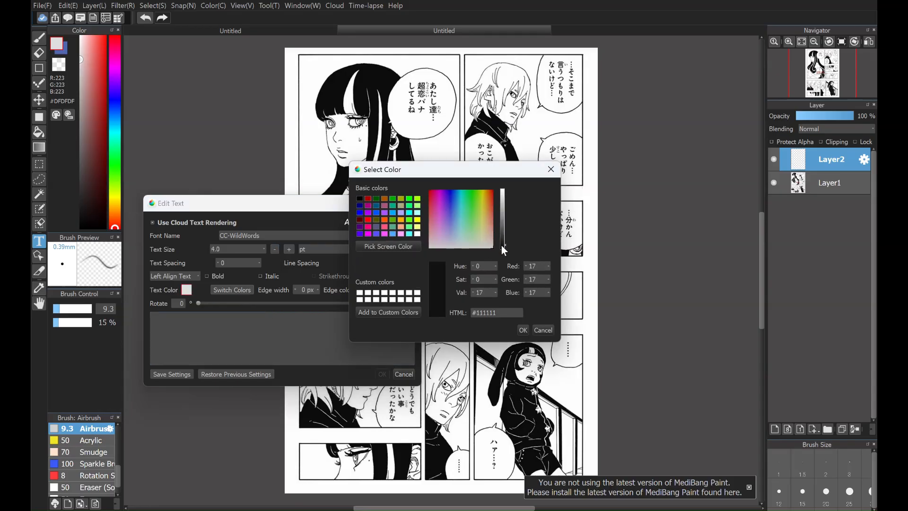
{"action": "left_click", "coordinate": [524, 330]}
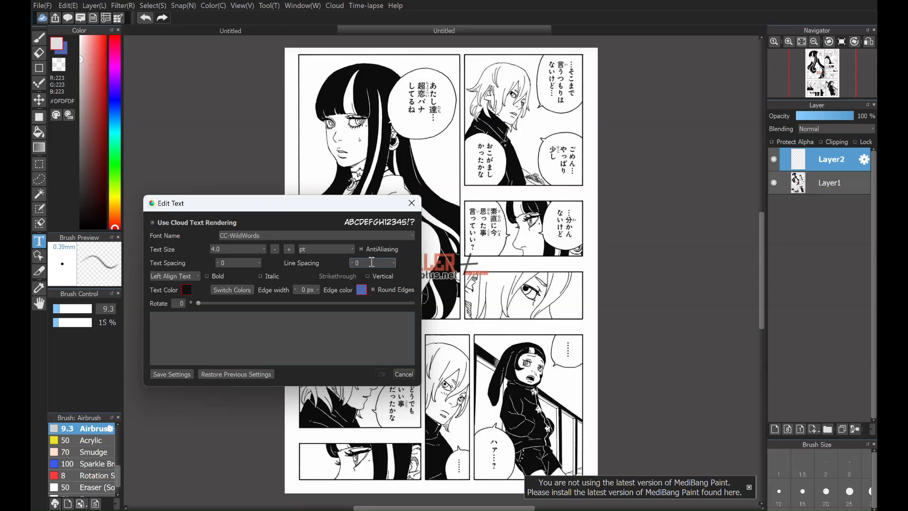
{"action": "type", "text": "hi"}
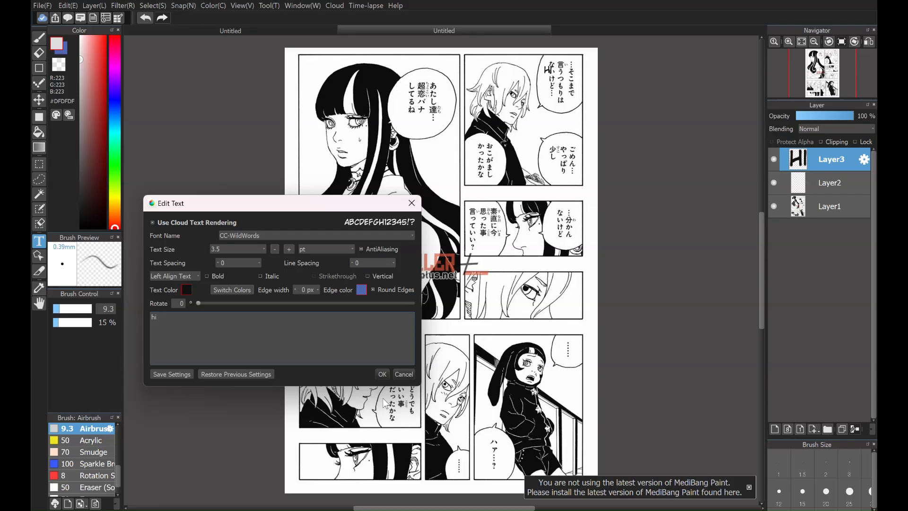
{"action": "left_click", "coordinate": [384, 375]}
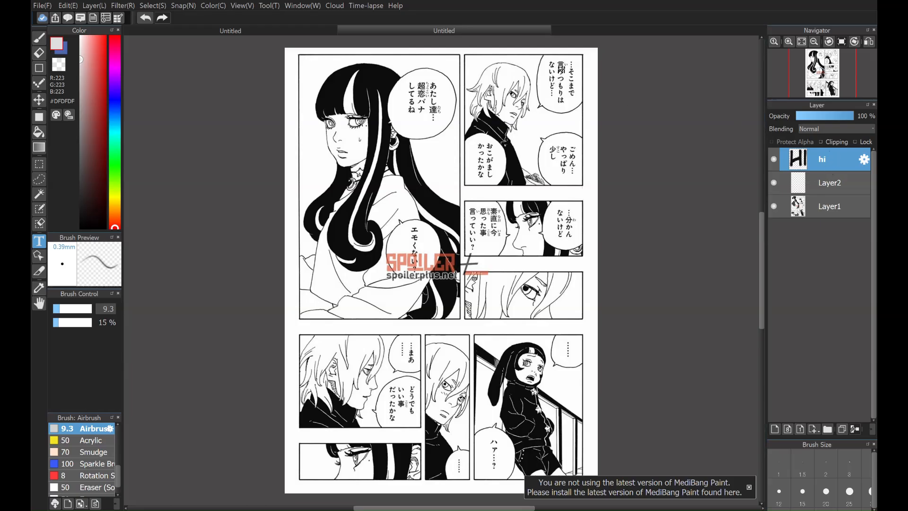
- Rename the empty Layer2 as "filler layer"
{"action": "left_click", "coordinate": [839, 186]}
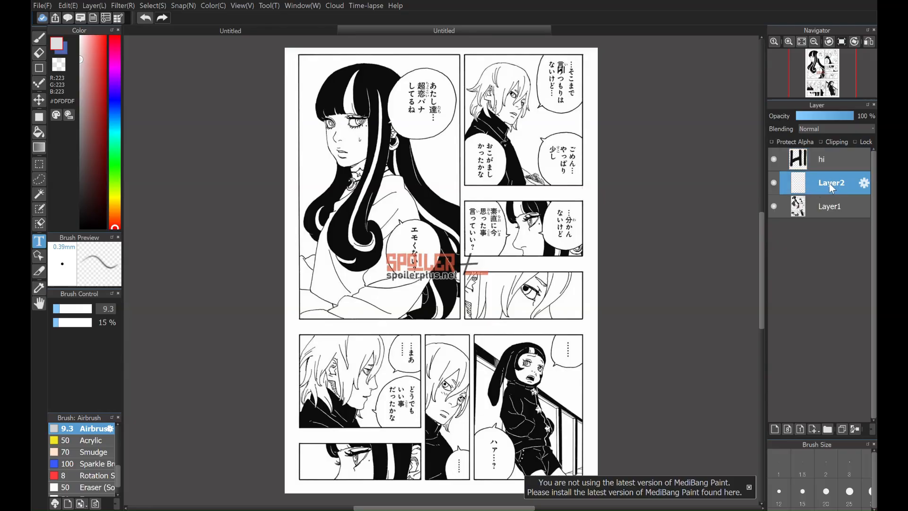
{"action": "double_click", "coordinate": [833, 187]}
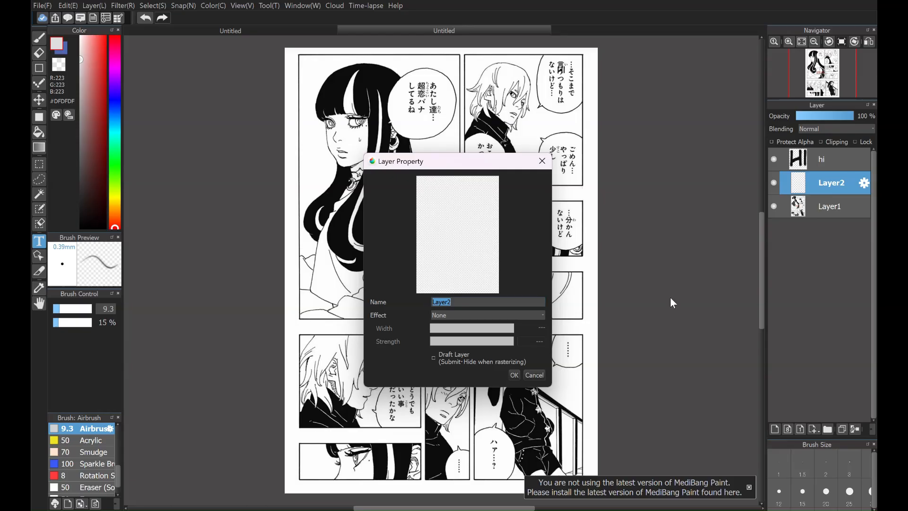
{"action": "type", "text": "filler layer"}
{"action": "left_click", "coordinate": [515, 378]}
- Sample the page's off-white and cover the Japanese text in the five bubbles of the two upper right-hand panels with filled rectangles
{"action": "left_click", "coordinate": [42, 290]}
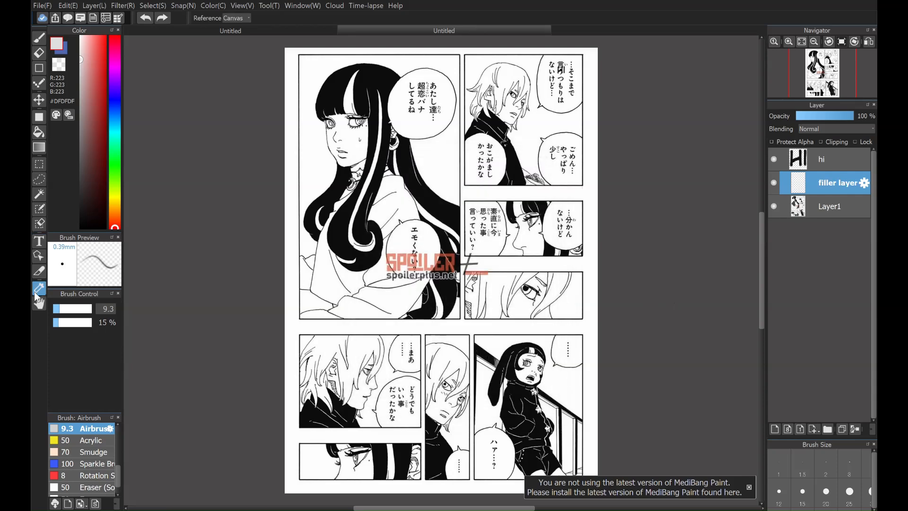
{"action": "left_click", "coordinate": [317, 148]}
{"action": "left_click", "coordinate": [41, 116]}
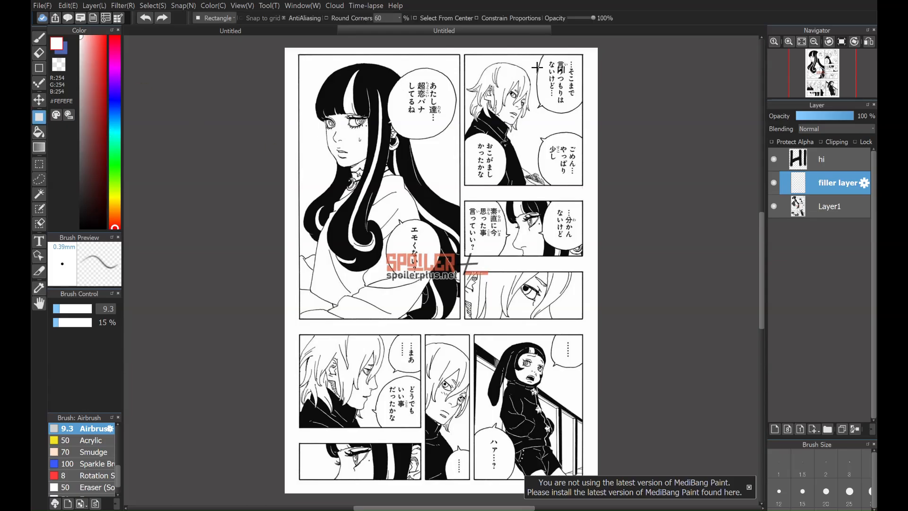
{"action": "left_click_drag", "start_coordinate": [548, 57], "coordinate": [579, 109]}
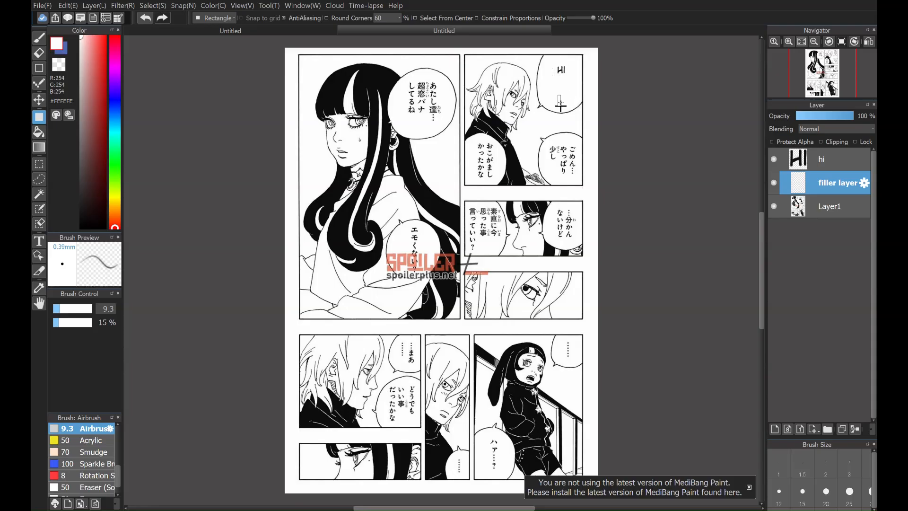
{"action": "left_click_drag", "start_coordinate": [548, 141], "coordinate": [586, 185]}
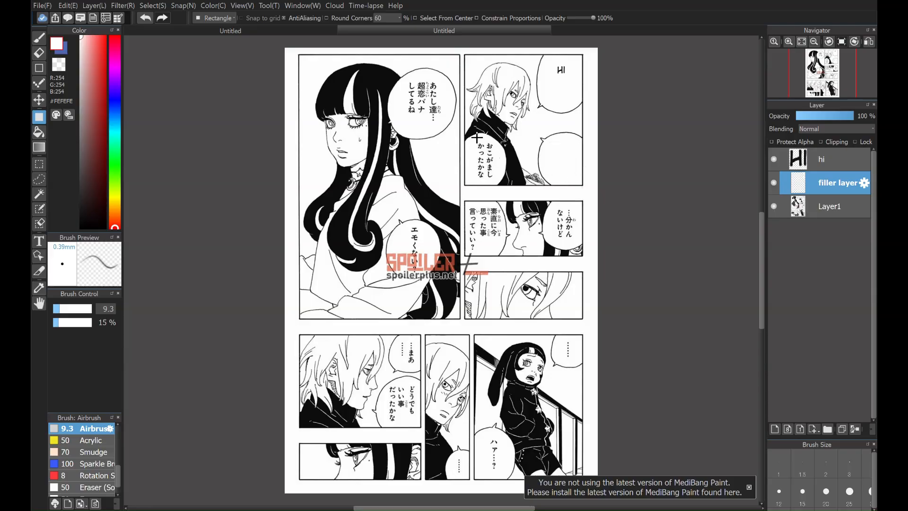
{"action": "left_click_drag", "start_coordinate": [477, 141], "coordinate": [495, 179]}
{"action": "left_click_drag", "start_coordinate": [556, 206], "coordinate": [577, 250]}
{"action": "left_click_drag", "start_coordinate": [468, 204], "coordinate": [498, 255]}
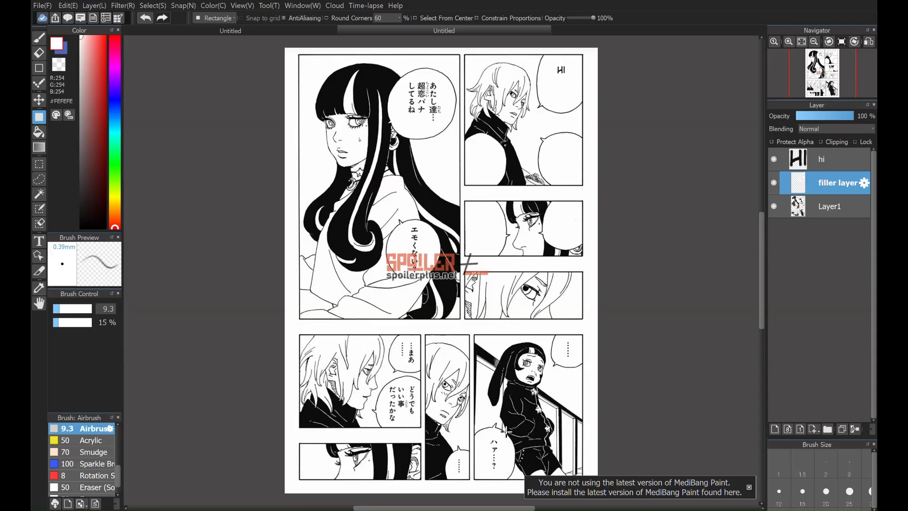
- Cover the Japanese text in the large portrait's two bubbles, the lower-left panel's two bubbles and the hooded character's "ハァ…?" bubble with filled rectangles
{"action": "left_click_drag", "start_coordinate": [488, 435], "coordinate": [501, 474]}
{"action": "left_click_drag", "start_coordinate": [398, 337], "coordinate": [420, 368]}
{"action": "left_click_drag", "start_coordinate": [404, 76], "coordinate": [444, 131]}
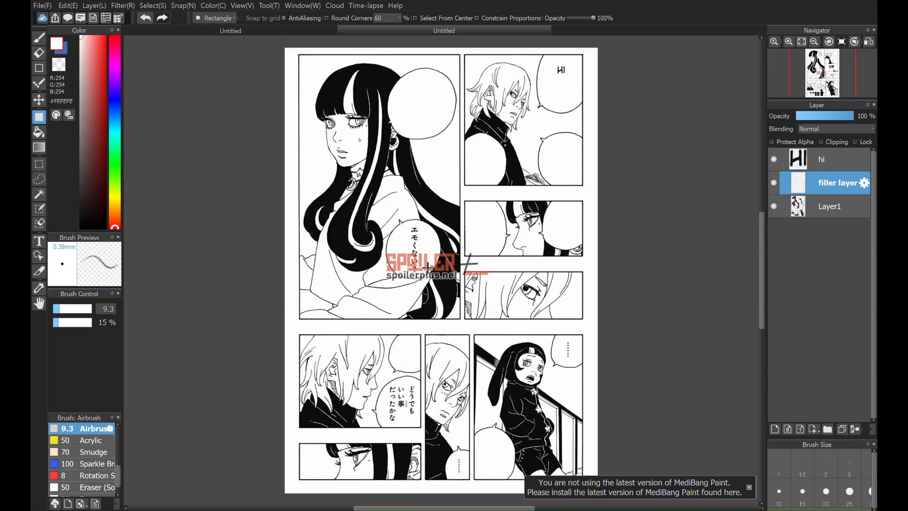
{"action": "left_click_drag", "start_coordinate": [407, 222], "coordinate": [422, 273]}
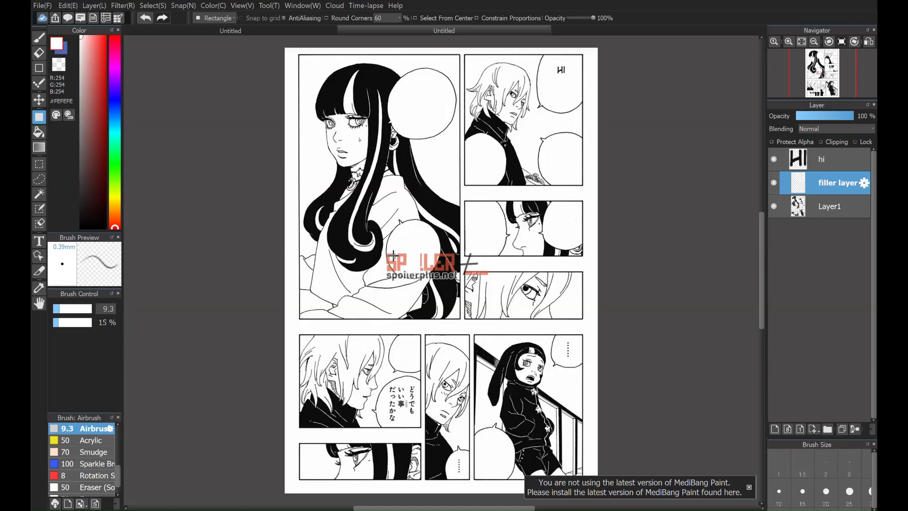
{"action": "left_click_drag", "start_coordinate": [386, 384], "coordinate": [417, 424]}
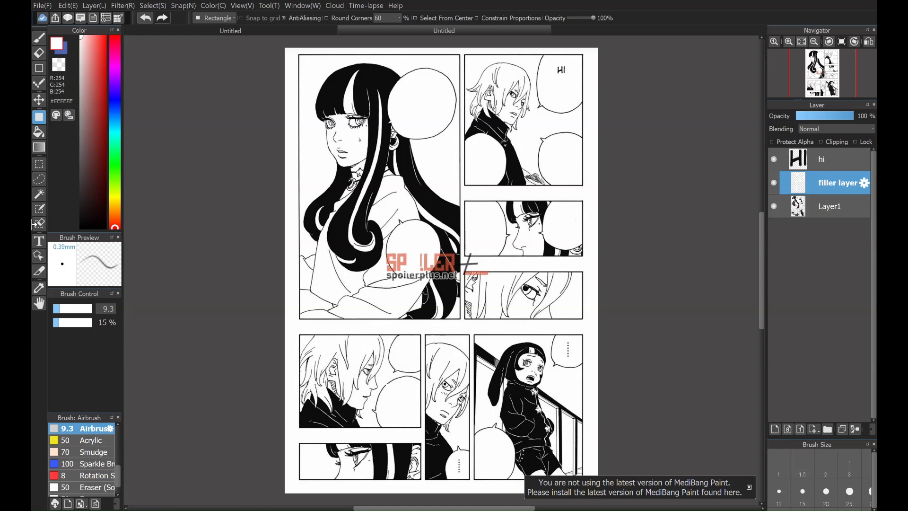
- Try painting over the watermark in the large panel with the Airbrush at size 21
{"action": "left_click", "coordinate": [40, 37]}
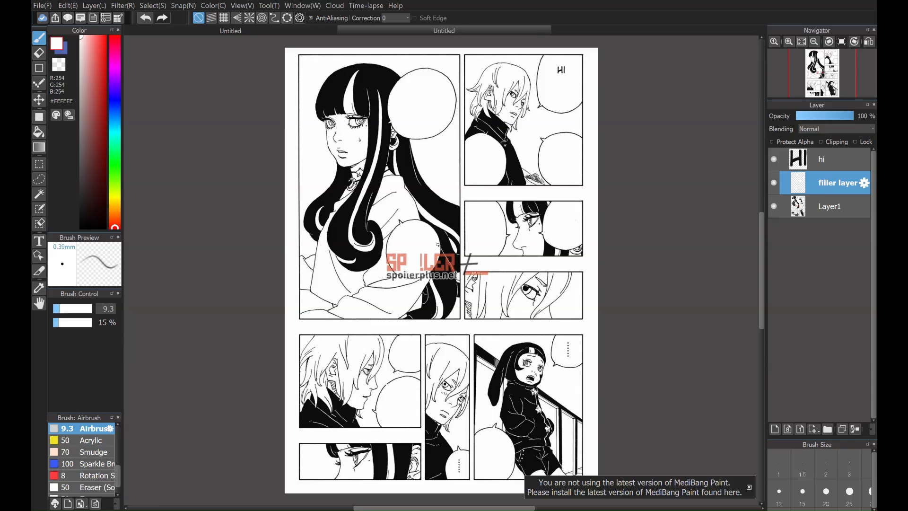
{"action": "left_click", "coordinate": [70, 310]}
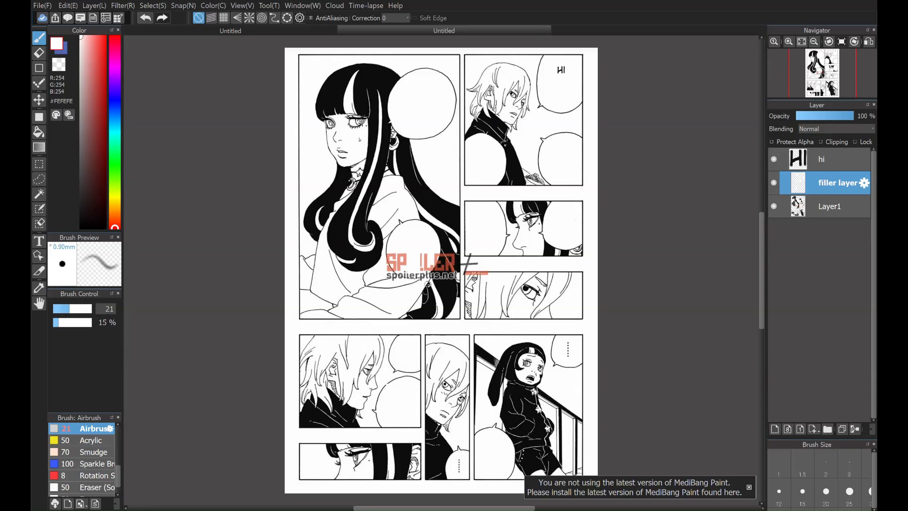
{"action": "left_click_drag", "start_coordinate": [403, 265], "coordinate": [404, 255]}
- Paint over the left part of the watermark on the filler layer with the Pen brush at size 33
{"action": "scroll", "coordinate": [92, 454], "scroll_direction": "down", "scroll_amount": 6}
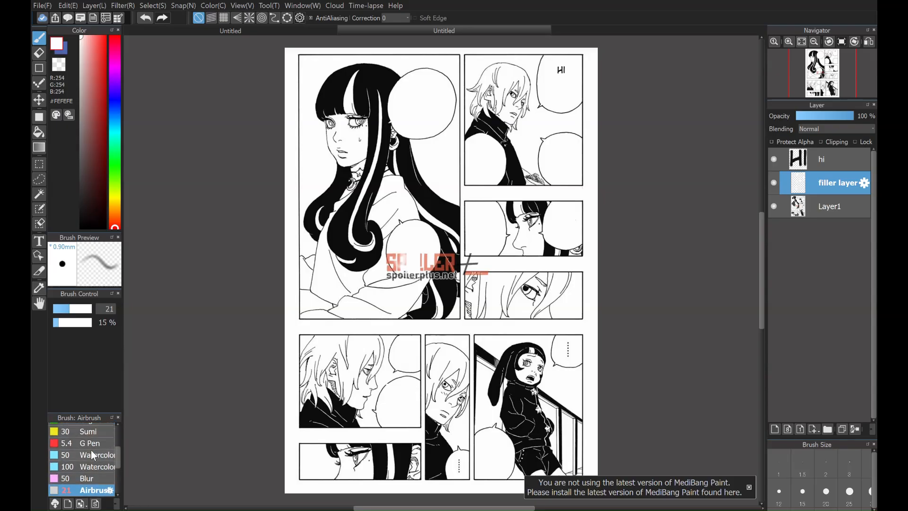
{"action": "scroll", "coordinate": [90, 450], "scroll_direction": "up", "scroll_amount": 4}
{"action": "left_click", "coordinate": [90, 451]}
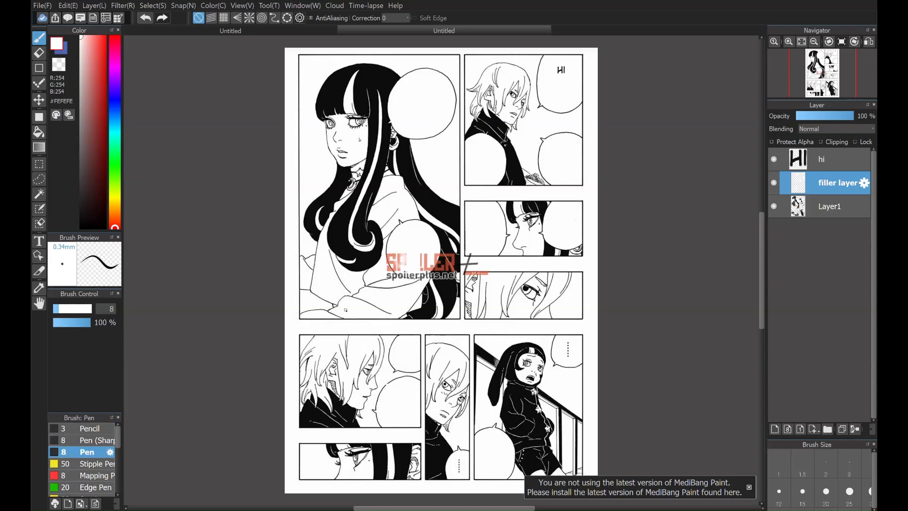
{"action": "left_click", "coordinate": [76, 308]}
{"action": "mouse_move", "coordinate": [393, 259]}
{"action": "left_mouse_down"}
{"action": "mouse_move", "coordinate": [410, 249]}
{"action": "mouse_move", "coordinate": [430, 254]}
{"action": "mouse_move", "coordinate": [420, 273]}
{"action": "mouse_move", "coordinate": [435, 251]}
{"action": "mouse_move", "coordinate": [428, 265]}
{"action": "left_mouse_up"}
{"action": "mouse_move", "coordinate": [382, 284]}
{"action": "left_mouse_down"}
{"action": "mouse_move", "coordinate": [400, 276]}
{"action": "mouse_move", "coordinate": [389, 269]}
{"action": "mouse_move", "coordinate": [395, 279]}
{"action": "left_mouse_up"}
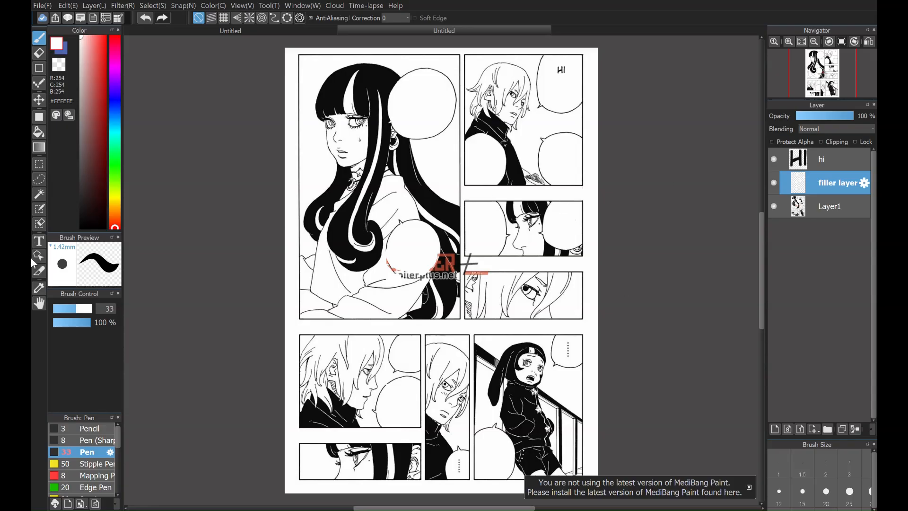
- Move the "hi" text down toward the middle of its speech bubble
{"action": "left_click", "coordinate": [38, 241]}
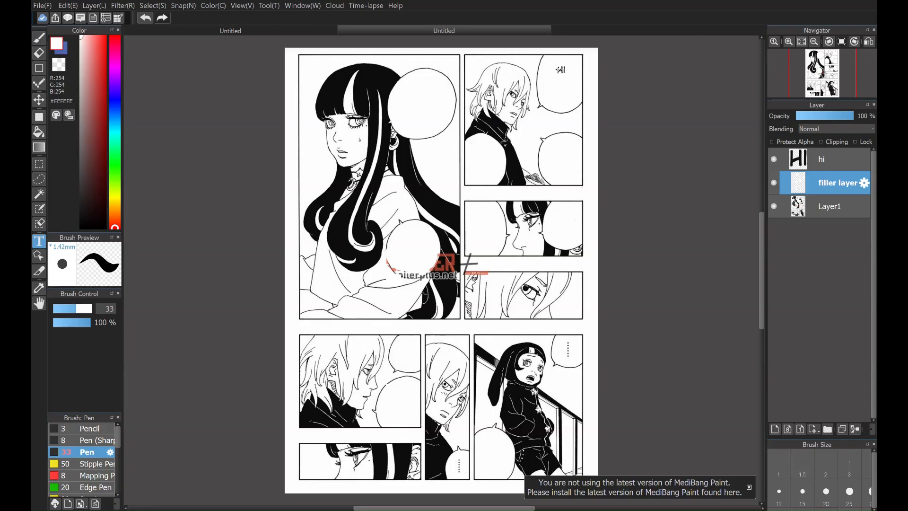
{"action": "left_click", "coordinate": [559, 70]}
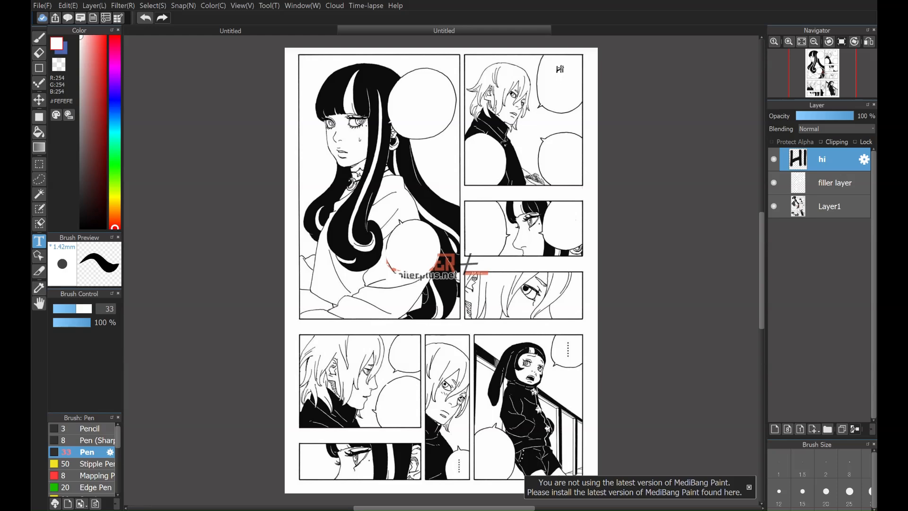
{"action": "left_click_drag", "start_coordinate": [557, 72], "coordinate": [555, 83]}
- Center-align the bubble text, extend it to "hi / my / name / is" on four lines, and reposition it inside the bubble
{"action": "left_click", "coordinate": [560, 82]}
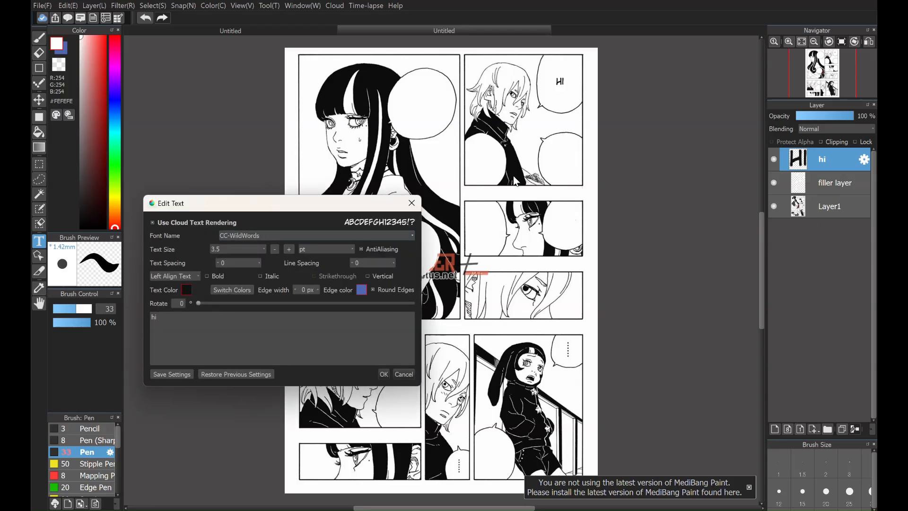
{"action": "left_click", "coordinate": [193, 277]}
{"action": "left_click", "coordinate": [185, 293]}
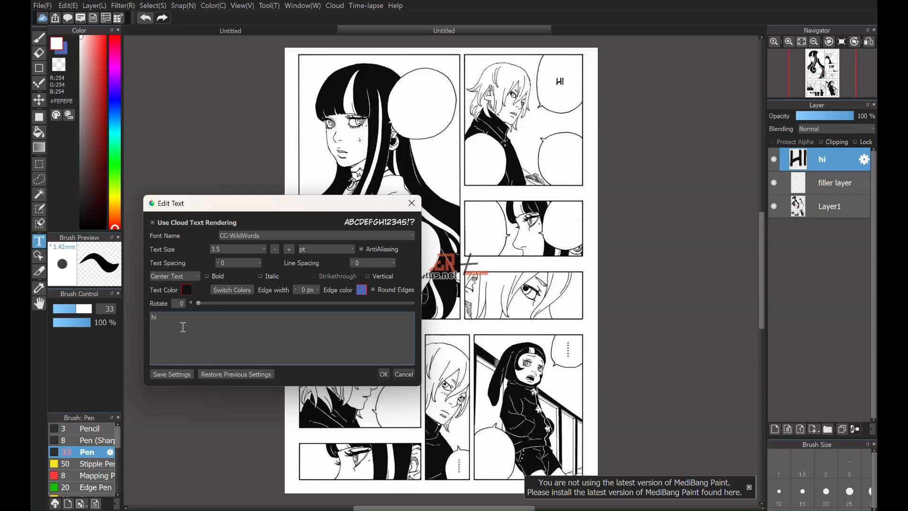
{"action": "type", "text": "my"}
{"action": "key", "text": "Return"}
{"action": "type", "text": "name"}
{"action": "key", "text": "Return"}
{"action": "type", "text": "is"}
{"action": "left_click", "coordinate": [388, 375]}
{"action": "left_click_drag", "start_coordinate": [571, 94], "coordinate": [564, 81]}
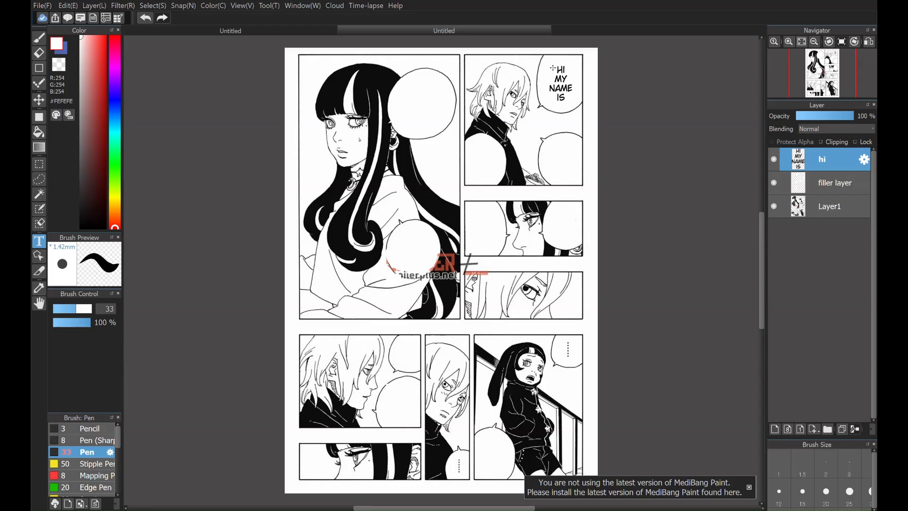
- Rewrite the bubble text as two lines, "hi my" and "name is", and center it in the bubble
{"action": "left_click", "coordinate": [557, 93]}
{"action": "left_click_drag", "start_coordinate": [197, 354], "coordinate": [150, 293]}
{"action": "type", "text": "hi my"}
{"action": "key", "text": "Return"}
{"action": "type", "text": "name is"}
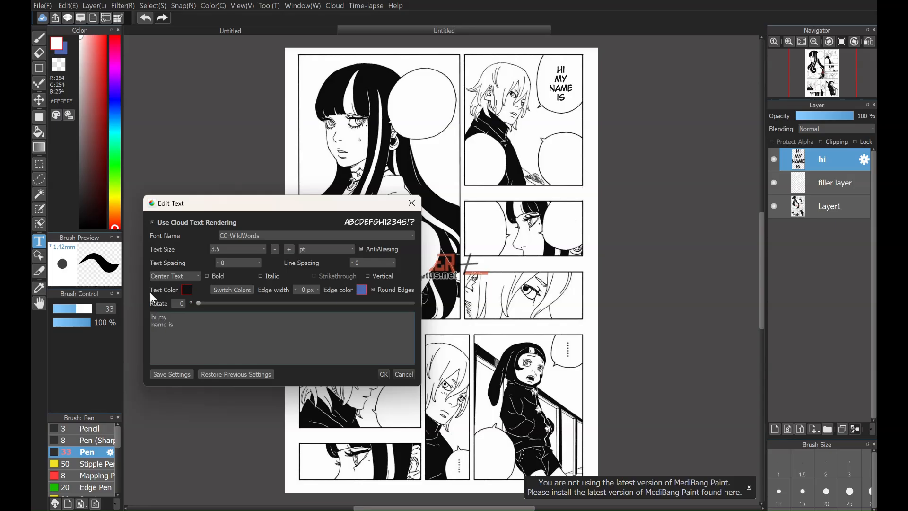
{"action": "left_click", "coordinate": [384, 375]}
{"action": "left_click_drag", "start_coordinate": [566, 74], "coordinate": [561, 83]}
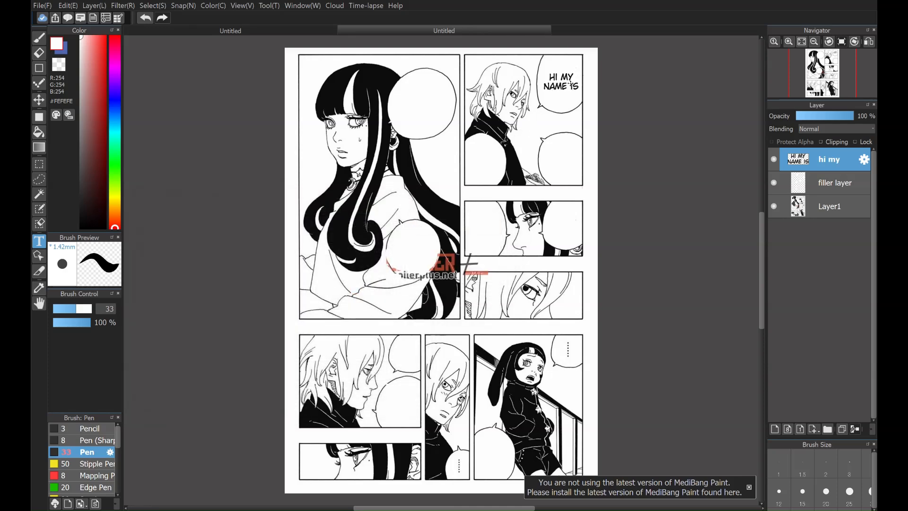
- Split the upper bubble's text into five lines, "hi / my / name / is / ...", and center it inside the bubble
{"action": "left_click", "coordinate": [564, 84]}
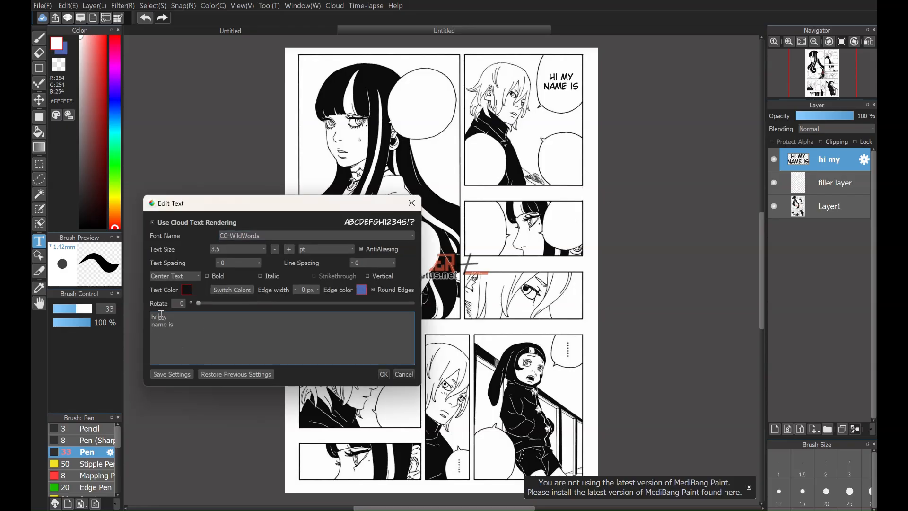
{"action": "key", "text": "Return"}
{"action": "key", "text": "Return"}
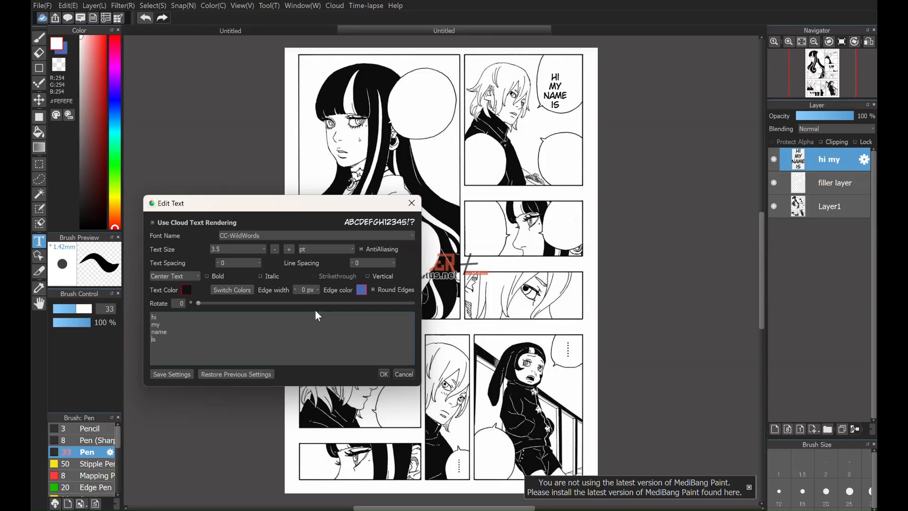
{"action": "type", "text": "..."}
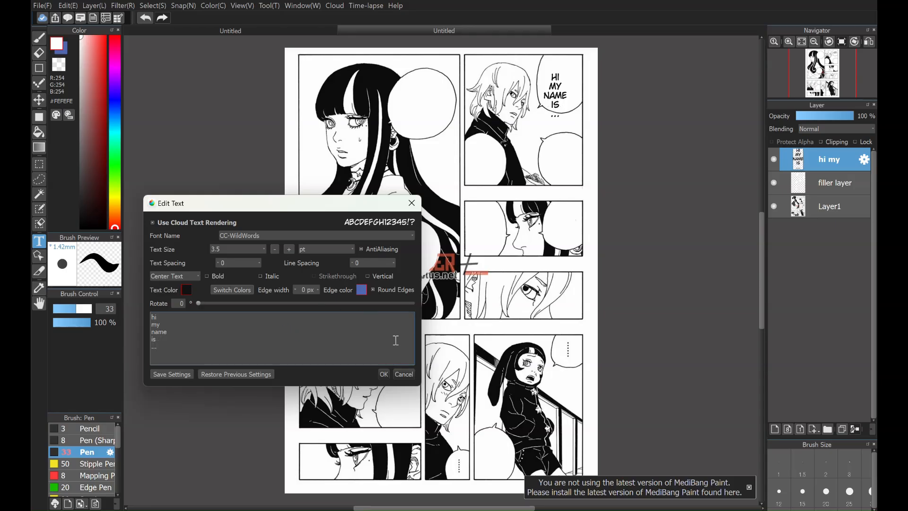
{"action": "left_click", "coordinate": [384, 375]}
{"action": "left_click_drag", "start_coordinate": [556, 84], "coordinate": [561, 74]}
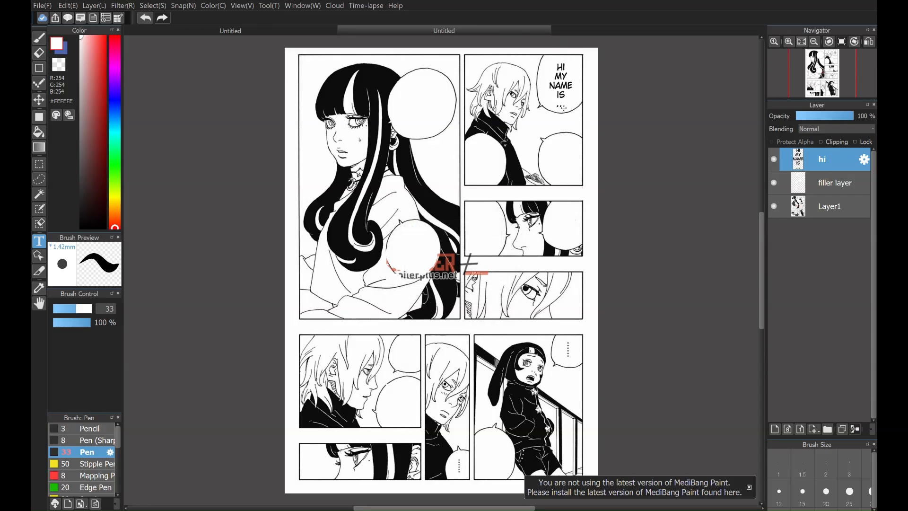
- Add the text "Mitsuki" in the speech bubble below and center it there
{"action": "left_click", "coordinate": [556, 142]}
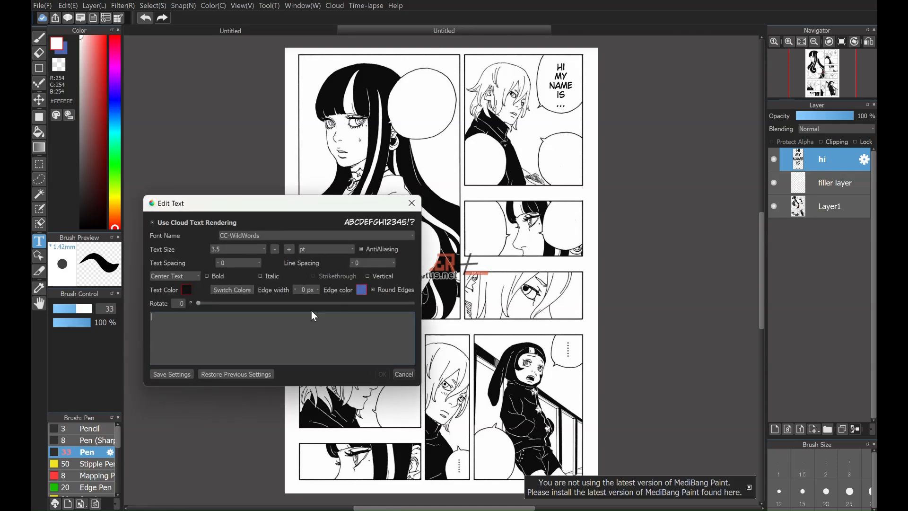
{"action": "type", "text": "G"}
{"action": "type", "text": "Mitsuki"}
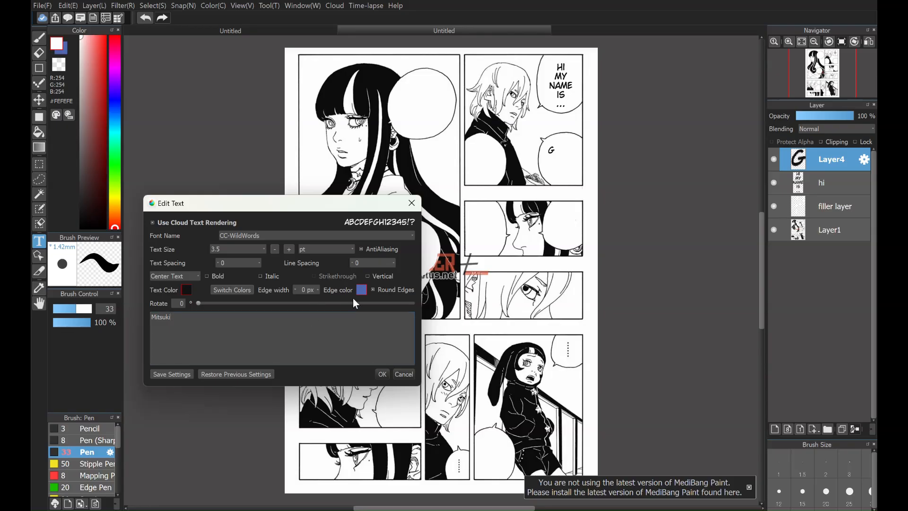
{"action": "left_click", "coordinate": [382, 375]}
{"action": "left_click_drag", "start_coordinate": [568, 153], "coordinate": [566, 164]}
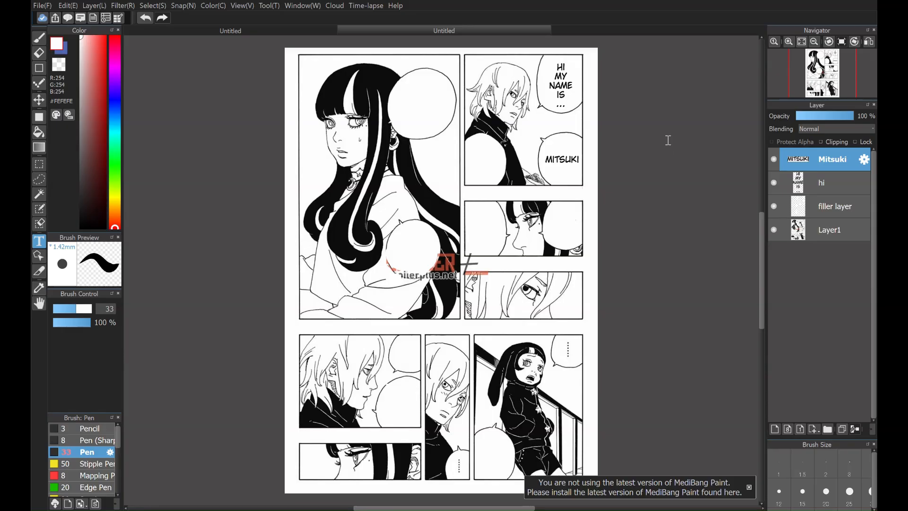
- Hide the two text layers and the filler layer to view the original Japanese page underneath
{"action": "left_click", "coordinate": [774, 184]}
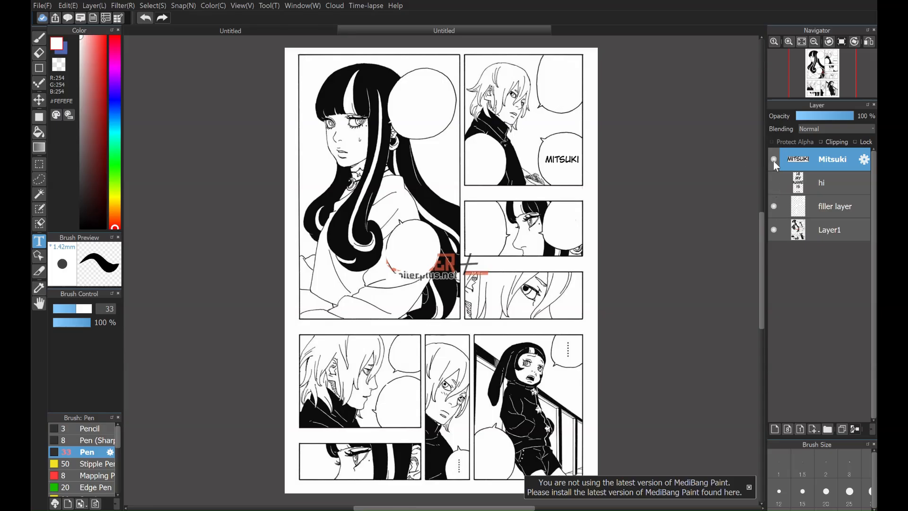
{"action": "left_click", "coordinate": [774, 161]}
{"action": "left_click", "coordinate": [772, 207]}
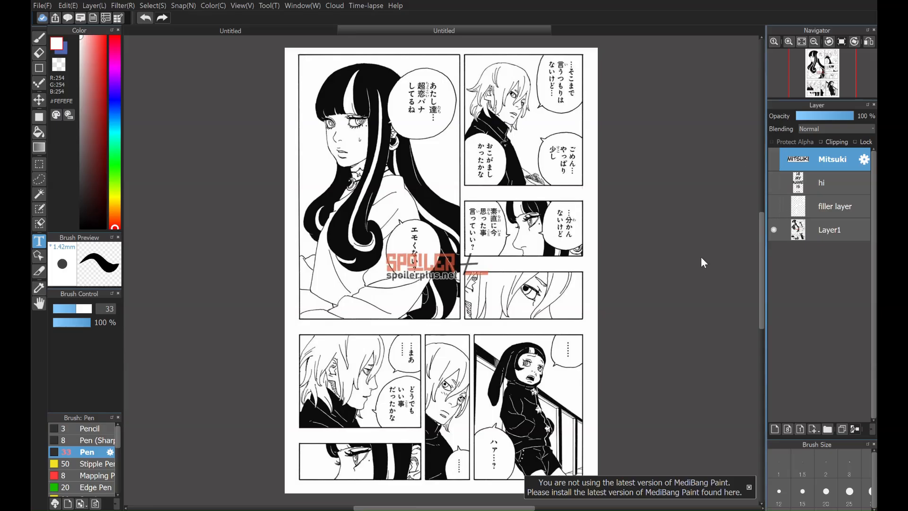
{"action": "left_click", "coordinate": [772, 184]}
{"action": "left_click", "coordinate": [771, 163]}
{"action": "left_click", "coordinate": [770, 179]}
{"action": "left_click", "coordinate": [773, 160]}
{"action": "left_click", "coordinate": [775, 211]}
{"action": "left_click", "coordinate": [775, 211]}
{"action": "left_click", "coordinate": [775, 211]}
{"action": "left_click", "coordinate": [775, 211]}
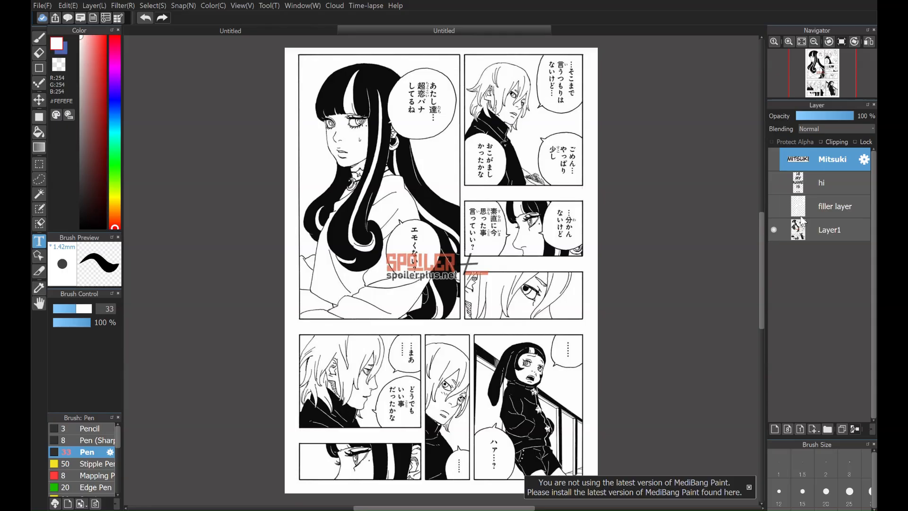
- Show the filler layer and both text layers again to compare the edited page with the original
{"action": "left_click", "coordinate": [774, 205]}
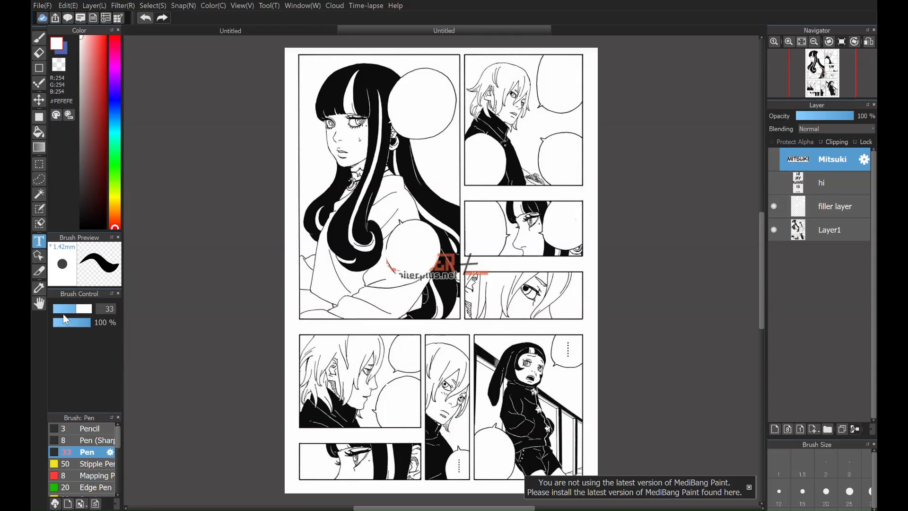
{"action": "left_click", "coordinate": [775, 183]}
{"action": "left_click", "coordinate": [775, 159]}
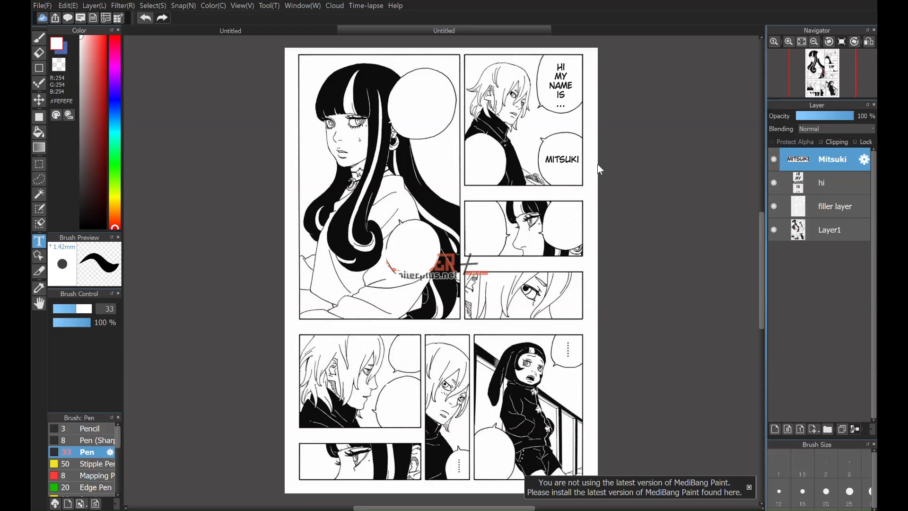
- Nudge the "Mitsuki" and "hi my name is ..." texts slightly to refine their placement in their bubbles
{"action": "left_click", "coordinate": [39, 38]}
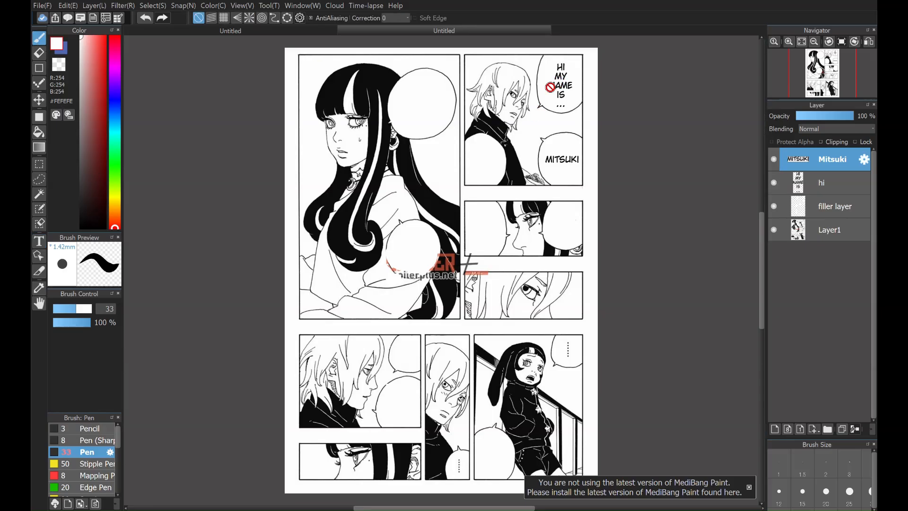
{"action": "left_click", "coordinate": [40, 244]}
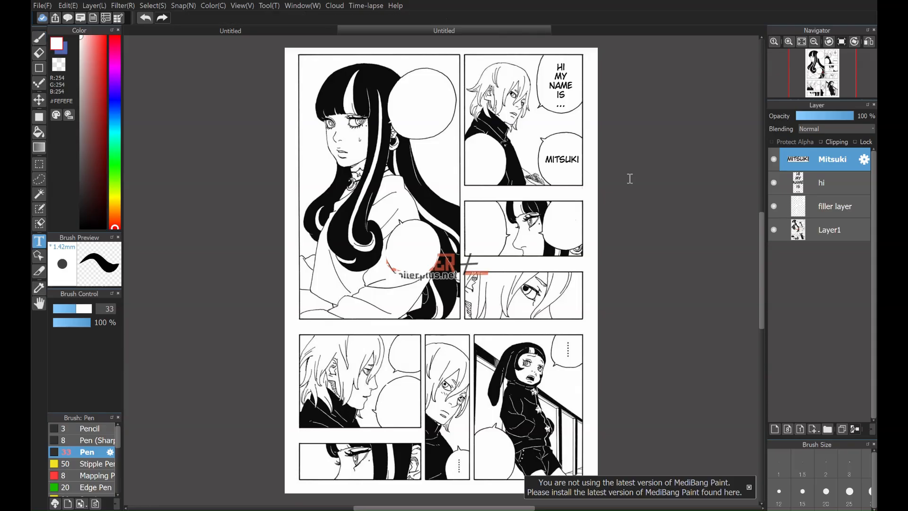
{"action": "left_click_drag", "start_coordinate": [572, 160], "coordinate": [569, 162]}
{"action": "mouse_move", "coordinate": [559, 94]}
{"action": "left_mouse_down"}
{"action": "mouse_move", "coordinate": [548, 100]}
{"action": "mouse_move", "coordinate": [560, 94]}
{"action": "left_mouse_up"}
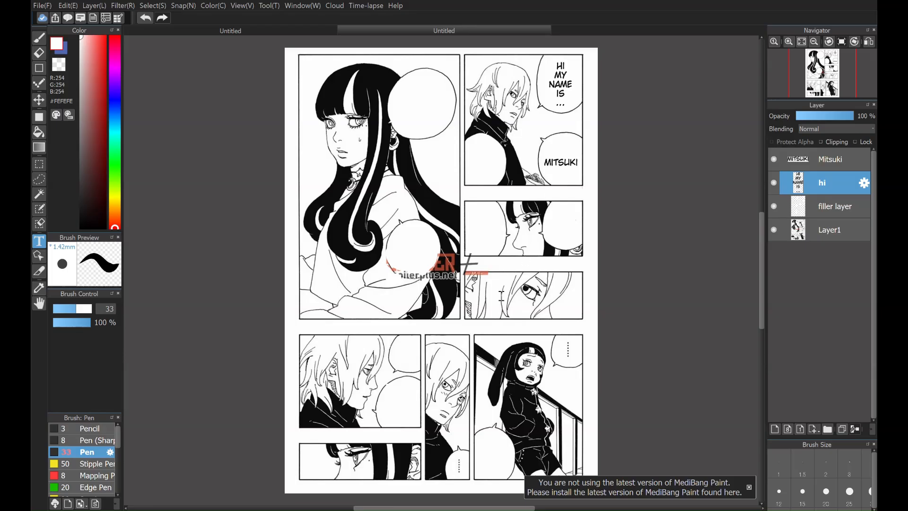
{"action": "left_click", "coordinate": [389, 328]}
{"action": "left_click_drag", "start_coordinate": [334, 208], "coordinate": [283, 117]}
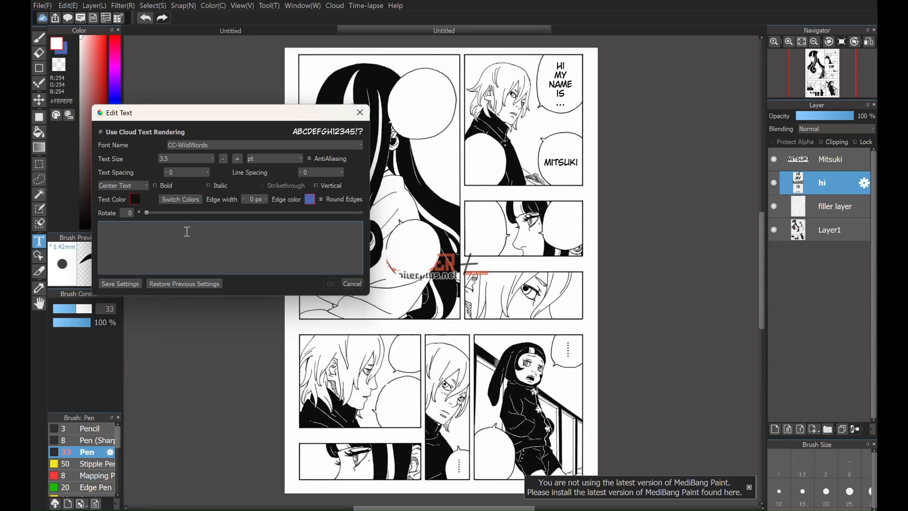
{"action": "type", "text": "translations @"}
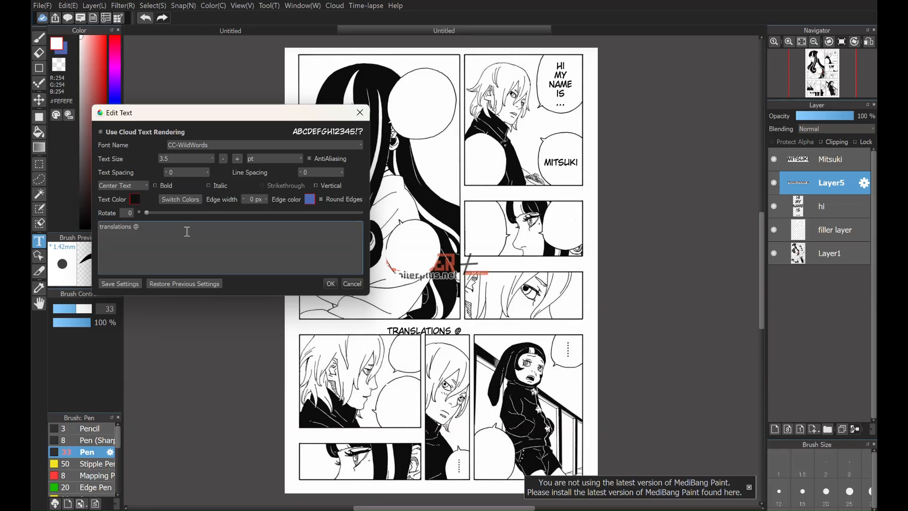
{"action": "type", "text": "unknown ue"}
{"action": "left_click", "coordinate": [333, 283]}
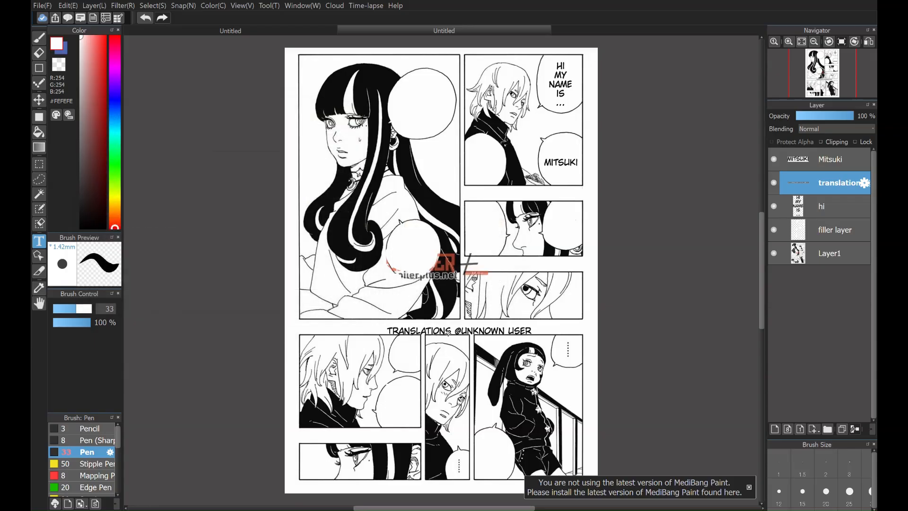
{"action": "left_click_drag", "start_coordinate": [459, 331], "coordinate": [447, 327]}
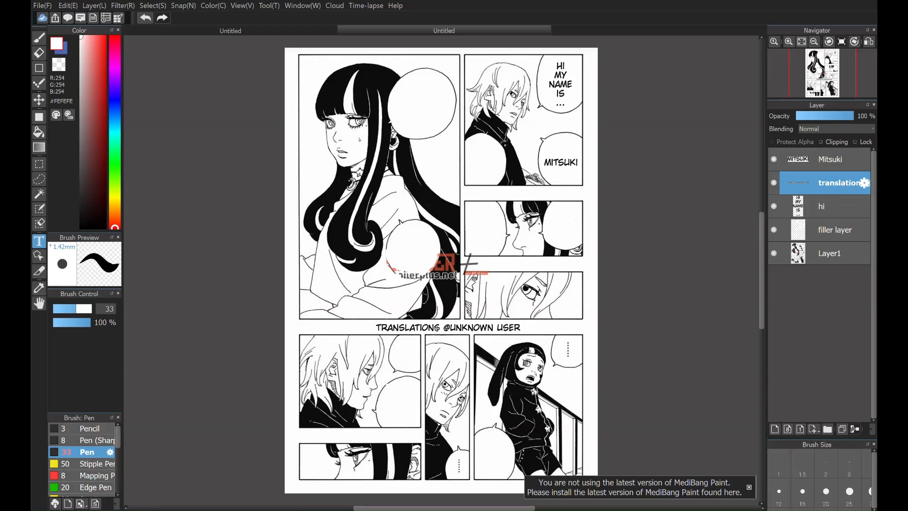
- Set the translation credit layer's opacity to 69%
{"action": "left_click", "coordinate": [832, 118]}
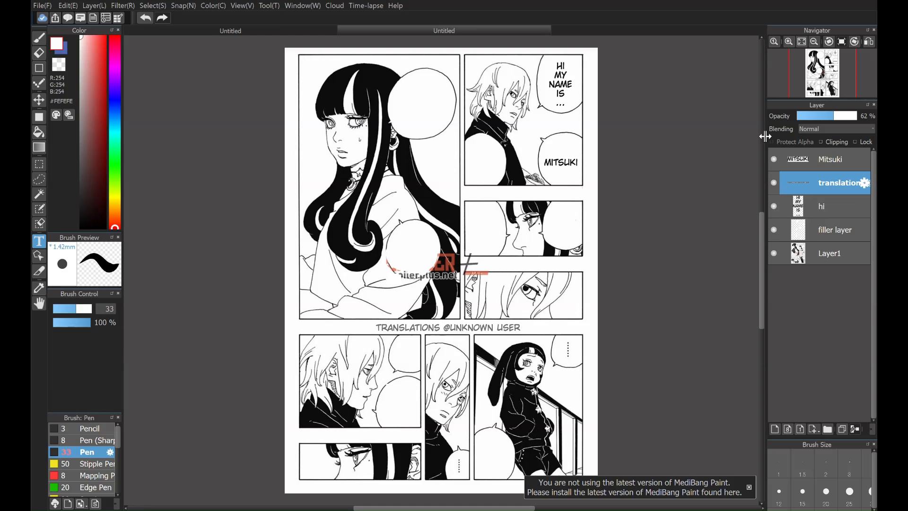
{"action": "left_click_drag", "start_coordinate": [820, 113], "coordinate": [835, 115]}
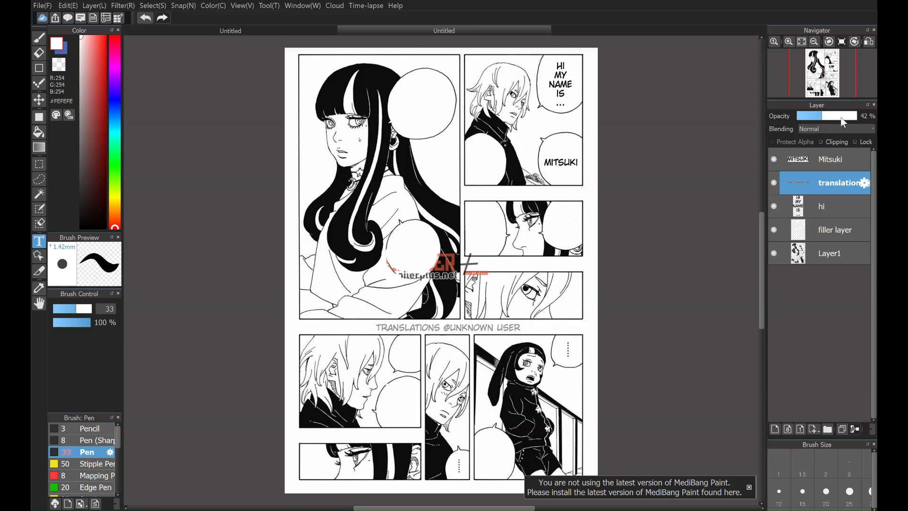
{"action": "left_click", "coordinate": [839, 117]}
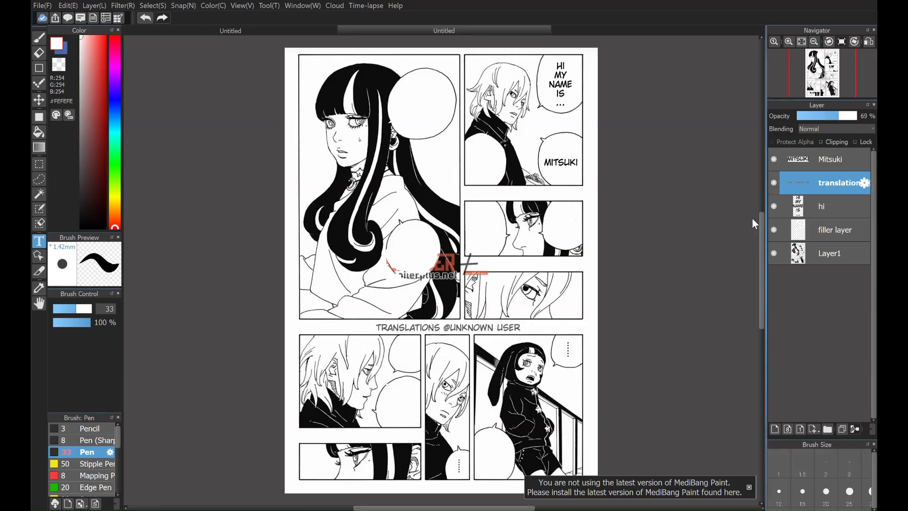
{"action": "left_click", "coordinate": [467, 327]}
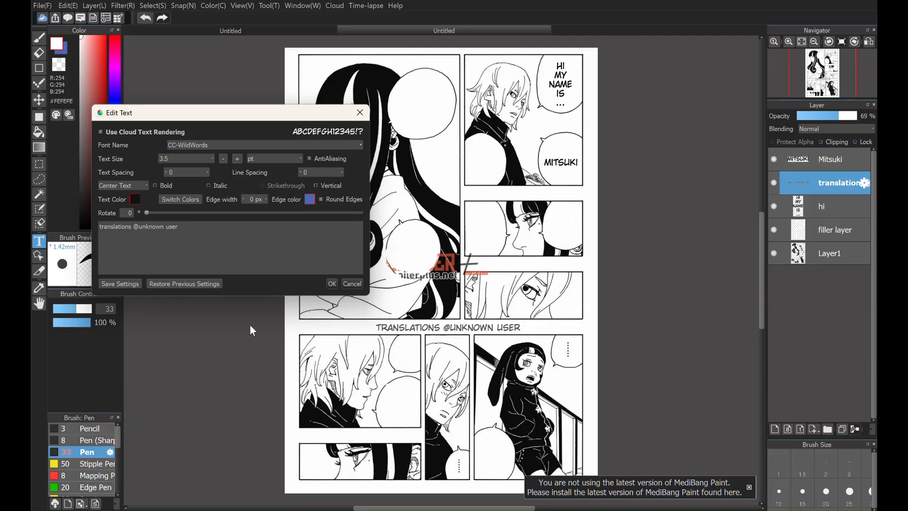
{"action": "left_click", "coordinate": [331, 284]}
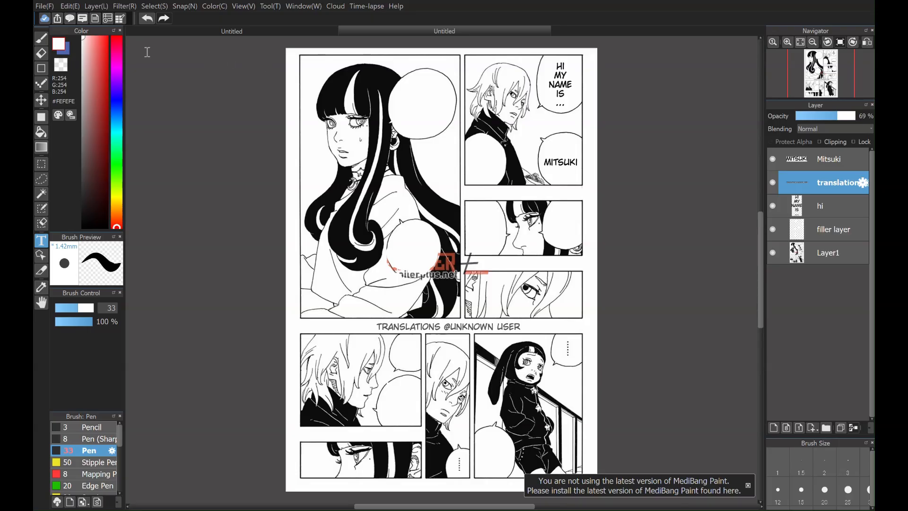
- Start saving the page as a PNG file named "Your name Translation" in the Translated folder
{"action": "left_click", "coordinate": [46, 6]}
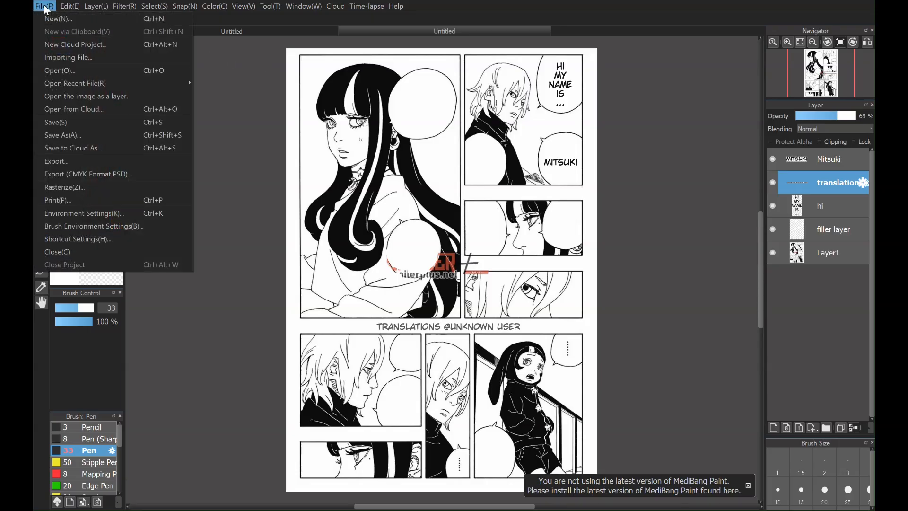
{"action": "left_click", "coordinate": [74, 135]}
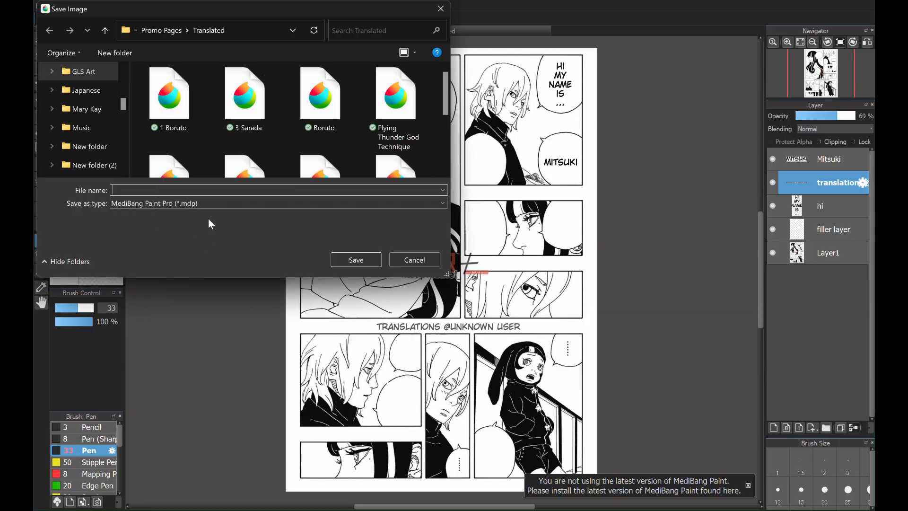
{"action": "left_click", "coordinate": [210, 204]}
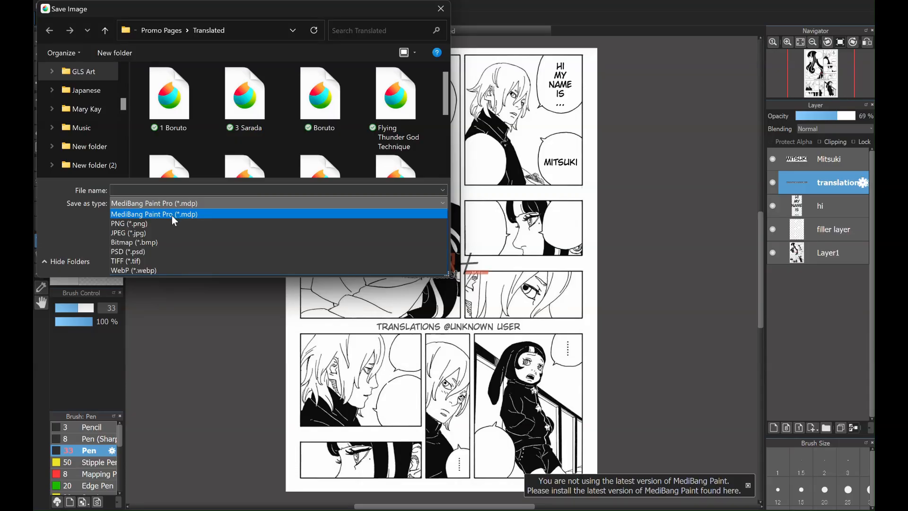
{"action": "left_click", "coordinate": [158, 225]}
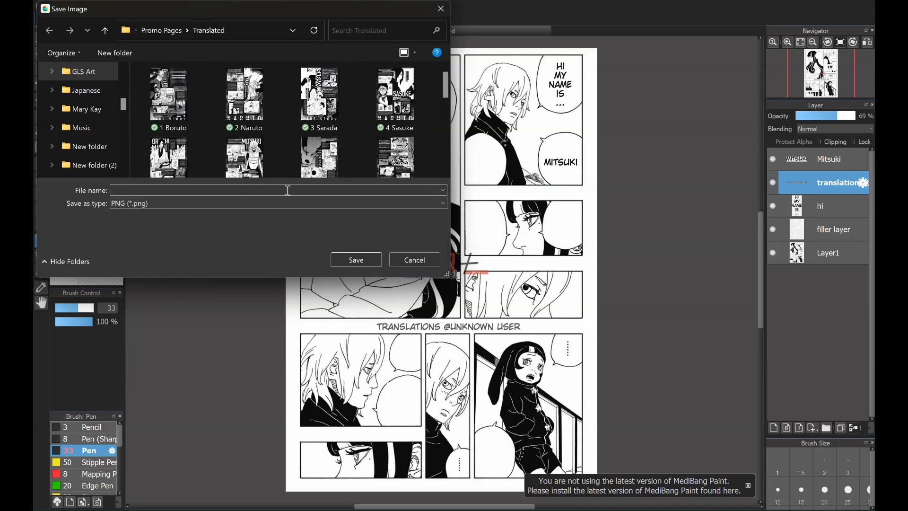
{"action": "left_click", "coordinate": [158, 193]}
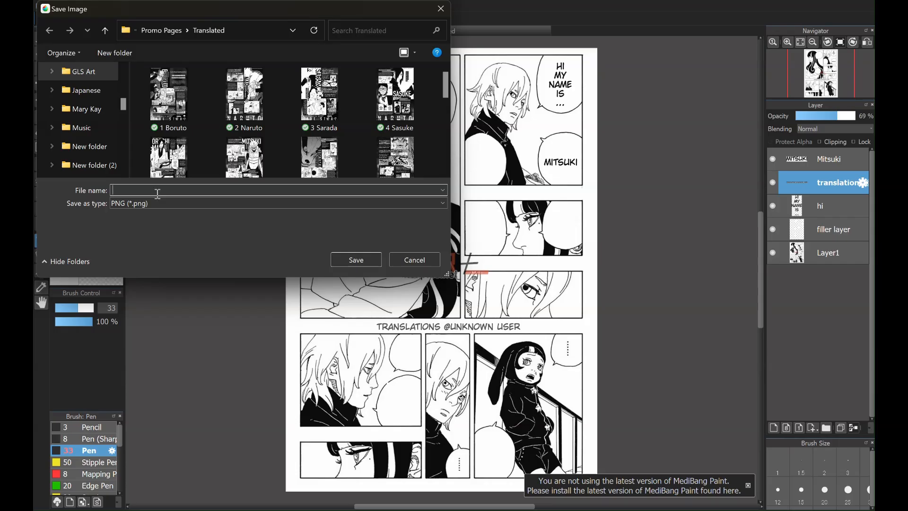
{"action": "type", "text": "Your name Translation"}
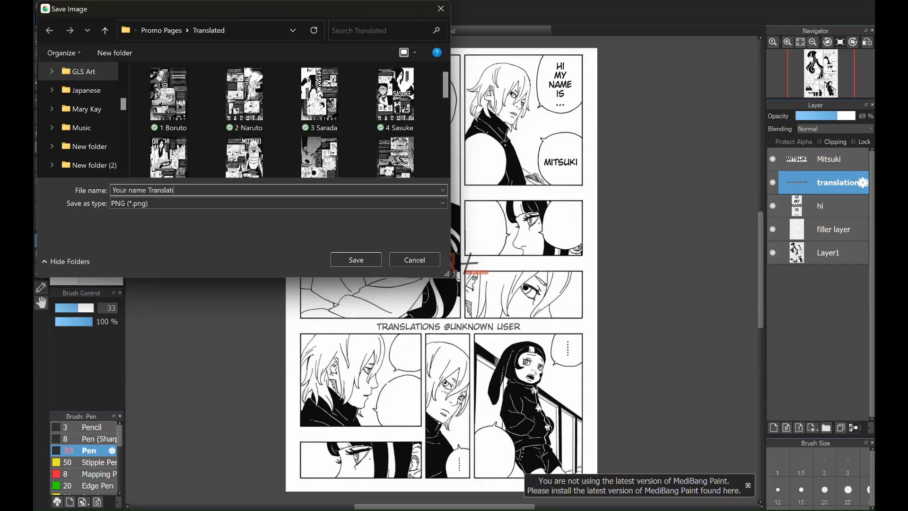